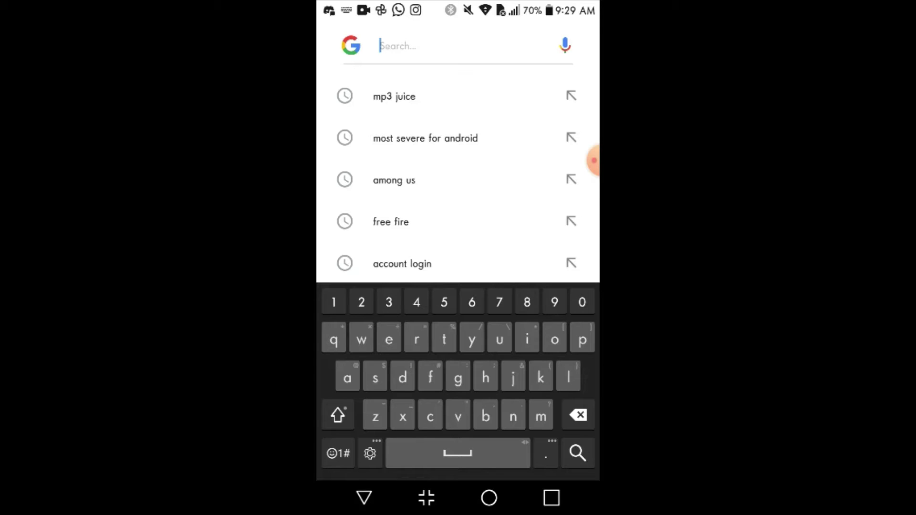
{"action": "type", "text": "mc"}
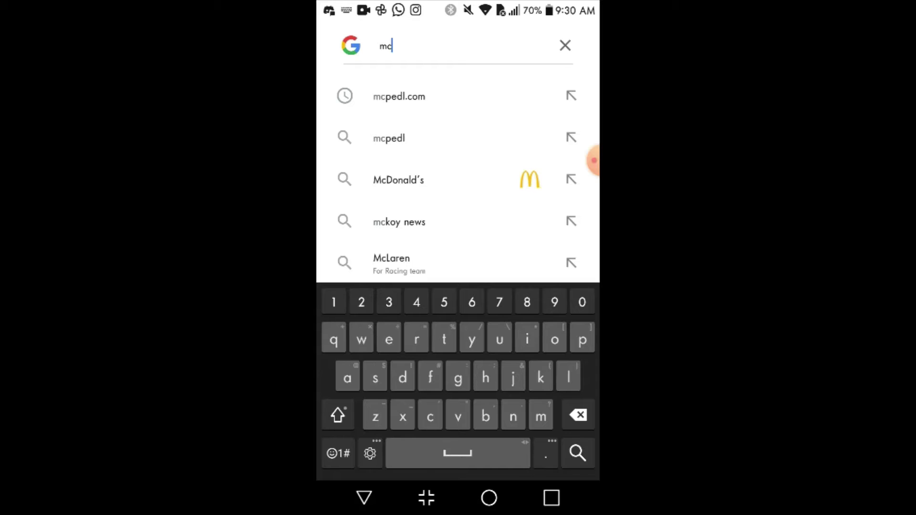
Open mcpedl.com from the Google search suggestions.
{"action": "left_click", "coordinate": [399, 96]}
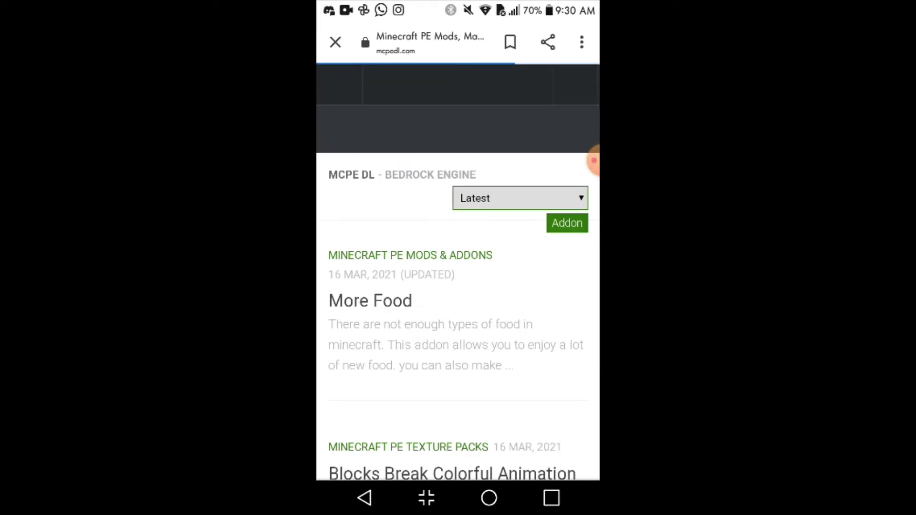
{"action": "scroll", "coordinate": [458, 322], "scroll_direction": "down", "scroll_amount": 1}
{"action": "scroll", "coordinate": [458, 322], "scroll_direction": "up", "scroll_amount": 1}
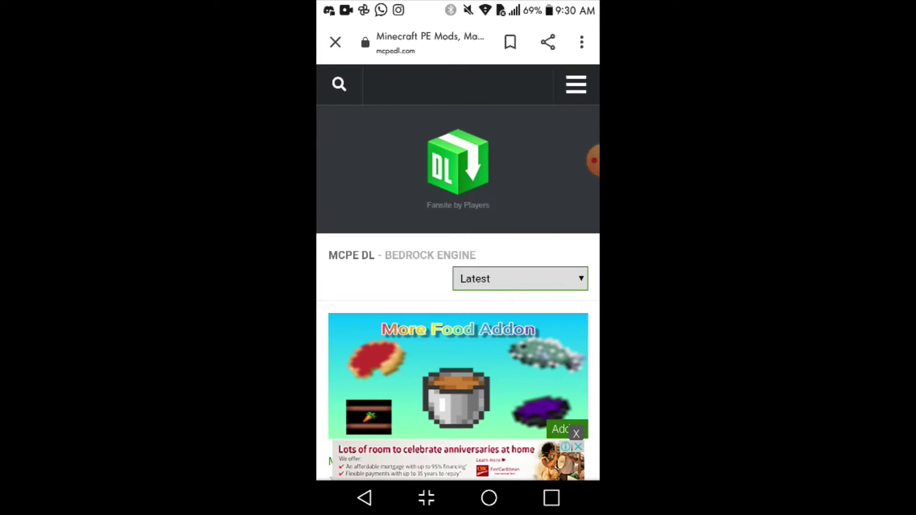
{"action": "scroll", "coordinate": [459, 286], "scroll_direction": "down", "scroll_amount": 5}
{"action": "scroll", "coordinate": [458, 287], "scroll_direction": "down", "scroll_amount": 5}
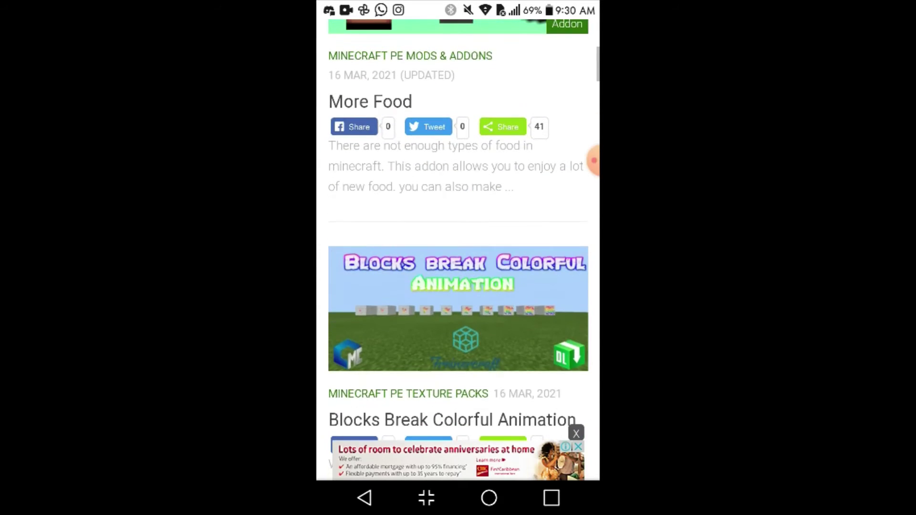
{"action": "scroll", "coordinate": [459, 286], "scroll_direction": "down", "scroll_amount": 5}
{"action": "scroll", "coordinate": [458, 286], "scroll_direction": "down", "scroll_amount": 3}
{"action": "scroll", "coordinate": [458, 287], "scroll_direction": "up", "scroll_amount": 10}
{"action": "scroll", "coordinate": [459, 286], "scroll_direction": "up", "scroll_amount": 10}
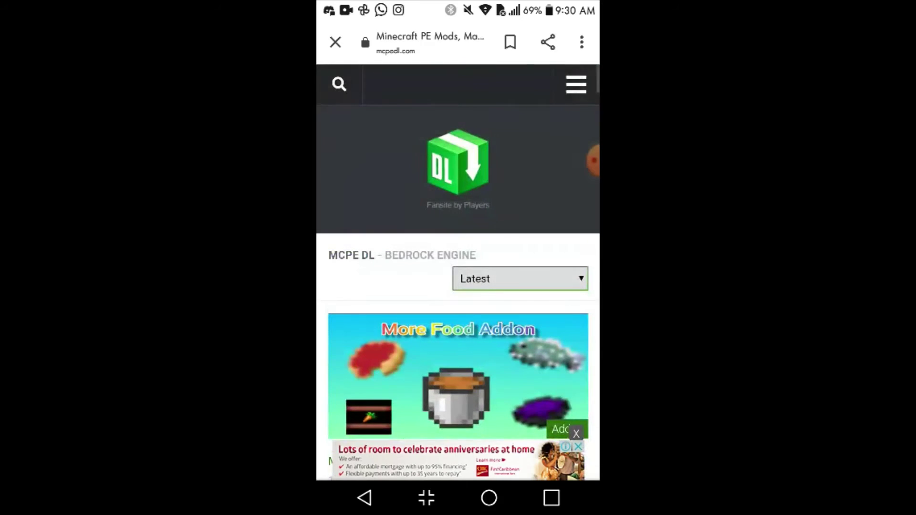
Go to the Add-ons category through the site menu, loading it twice.
{"action": "left_click", "coordinate": [575, 84]}
{"action": "left_click", "coordinate": [379, 177]}
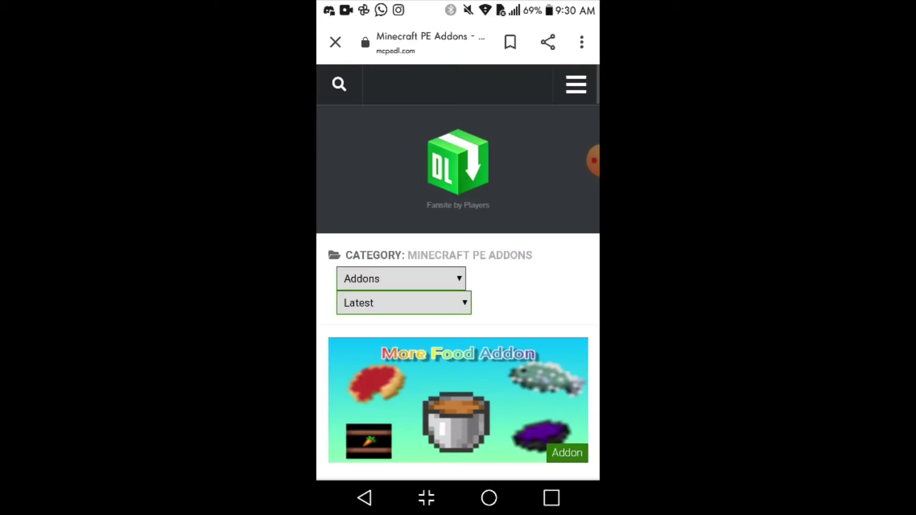
{"action": "scroll", "coordinate": [458, 287], "scroll_direction": "down", "scroll_amount": 2}
{"action": "scroll", "coordinate": [458, 286], "scroll_direction": "down", "scroll_amount": 1}
{"action": "scroll", "coordinate": [458, 286], "scroll_direction": "up", "scroll_amount": 3}
{"action": "scroll", "coordinate": [458, 286], "scroll_direction": "up", "scroll_amount": 1}
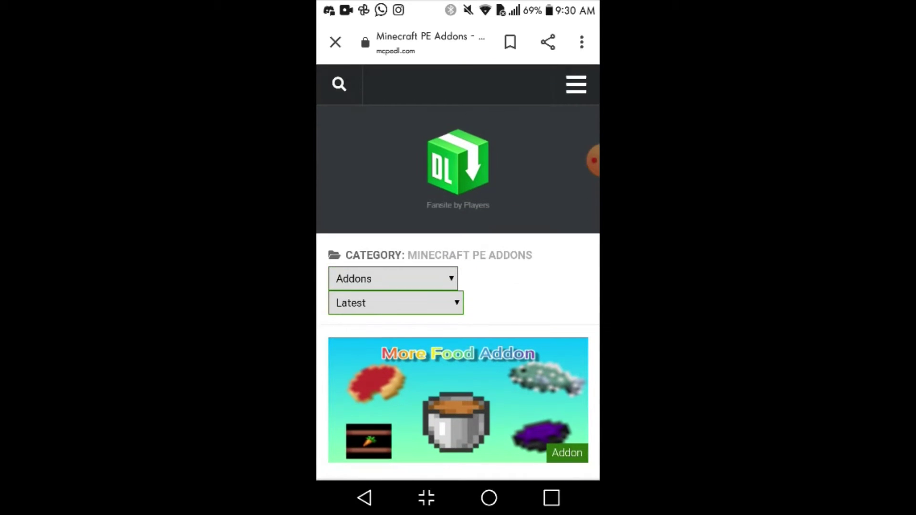
{"action": "left_click", "coordinate": [577, 85]}
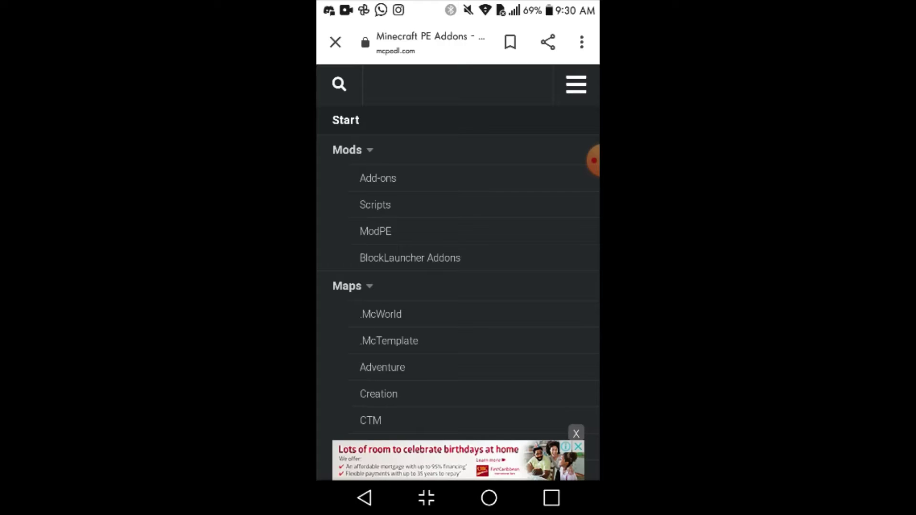
{"action": "left_click", "coordinate": [378, 177]}
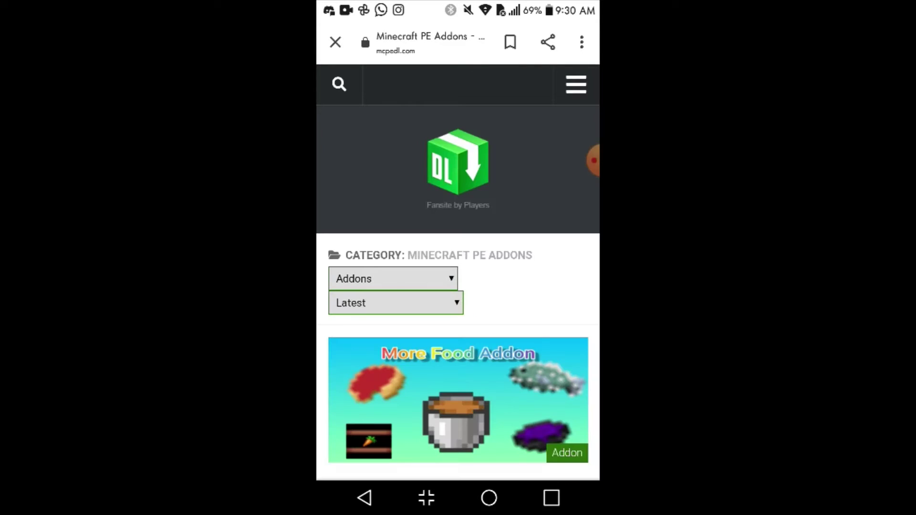
{"action": "scroll", "coordinate": [458, 322], "scroll_direction": "down", "scroll_amount": 3}
{"action": "scroll", "coordinate": [458, 287], "scroll_direction": "up", "scroll_amount": 3}
Search MCPEDL for 'Furniture' and find the Wooden Furniture Add-on result.
{"action": "left_click", "coordinate": [339, 85]}
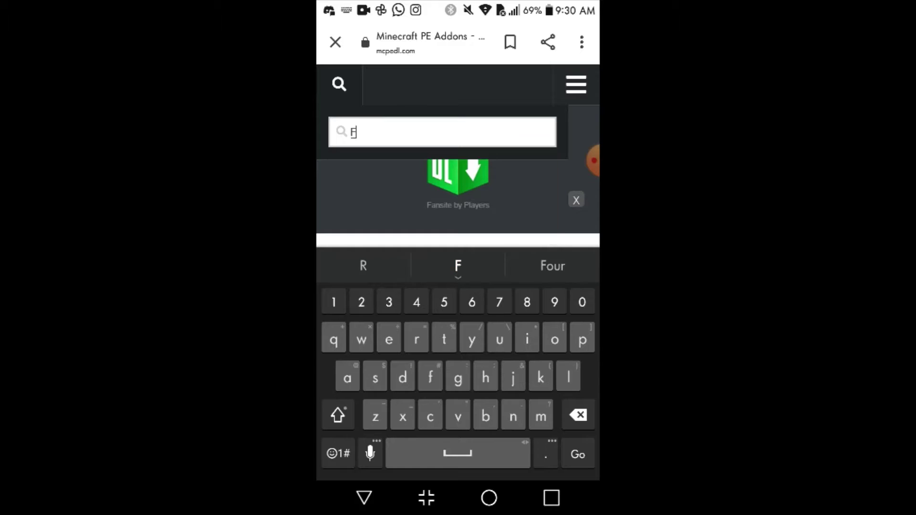
{"action": "type", "text": "F"}
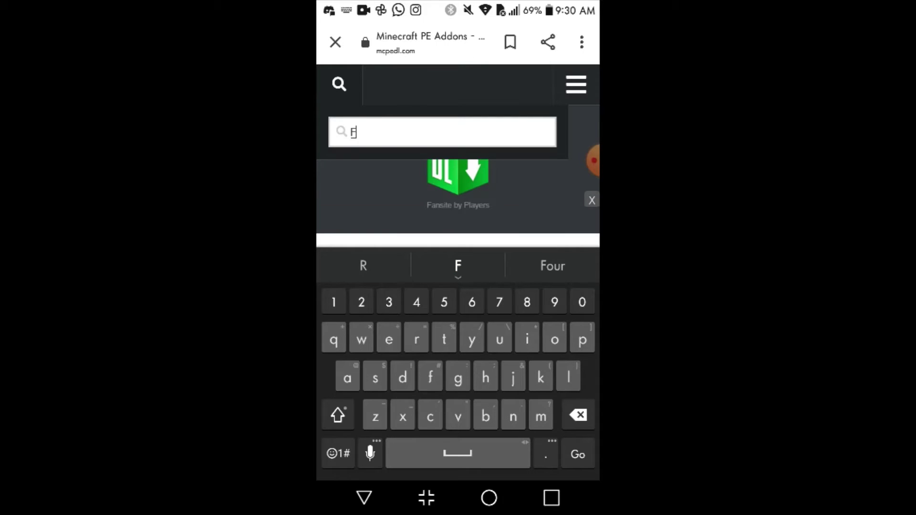
{"action": "type", "text": "urniture"}
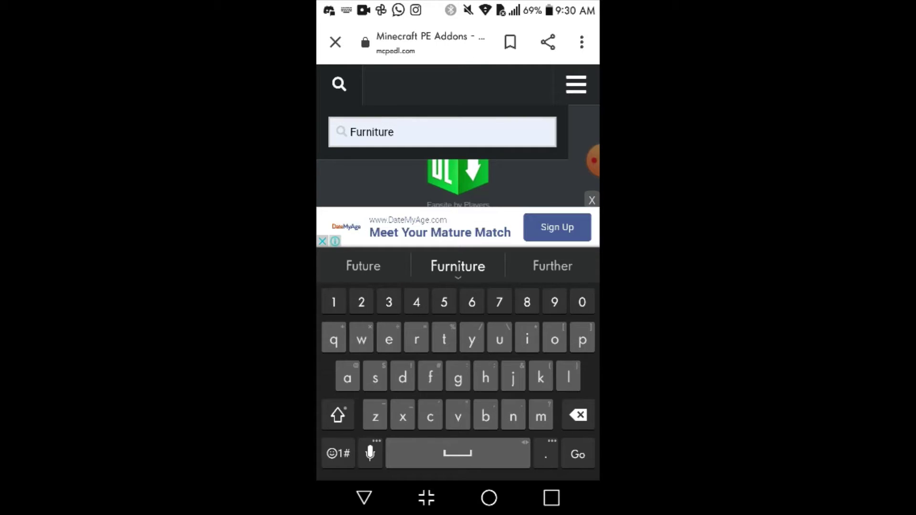
{"action": "key", "text": "Return"}
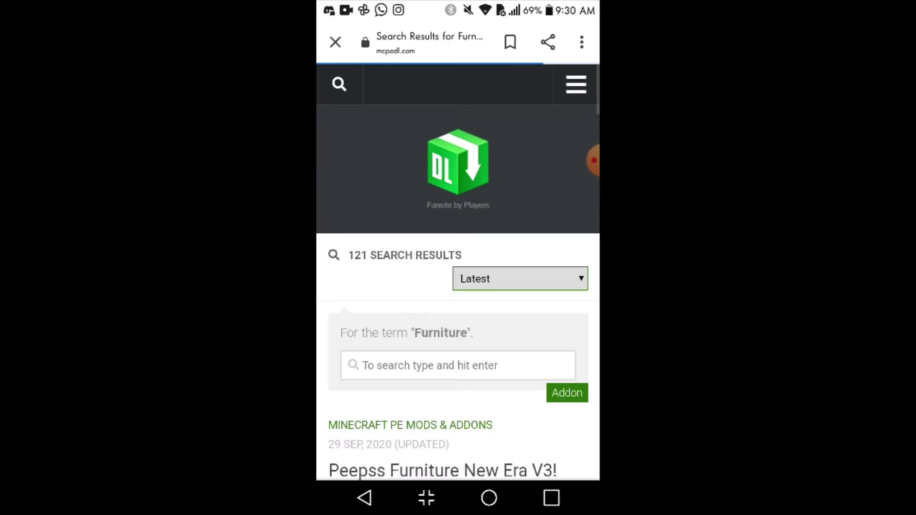
{"action": "scroll", "coordinate": [458, 286], "scroll_direction": "down", "scroll_amount": 3}
{"action": "scroll", "coordinate": [458, 287], "scroll_direction": "down", "scroll_amount": 5}
{"action": "scroll", "coordinate": [458, 286], "scroll_direction": "down", "scroll_amount": 5}
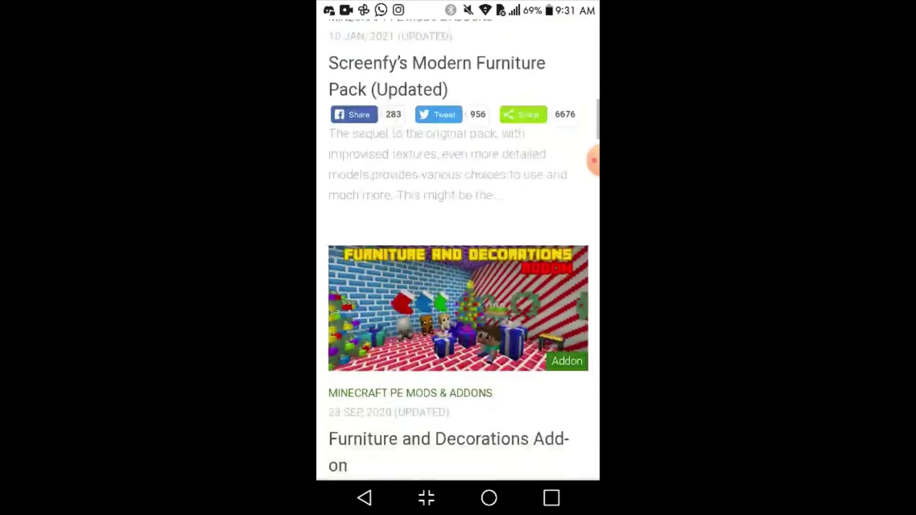
{"action": "scroll", "coordinate": [458, 286], "scroll_direction": "down", "scroll_amount": 5}
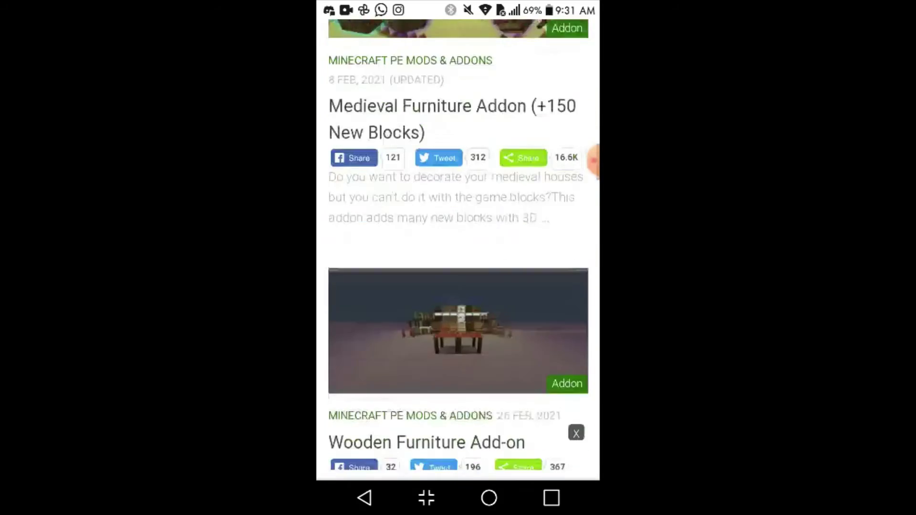
{"action": "scroll", "coordinate": [458, 286], "scroll_direction": "down", "scroll_amount": 3}
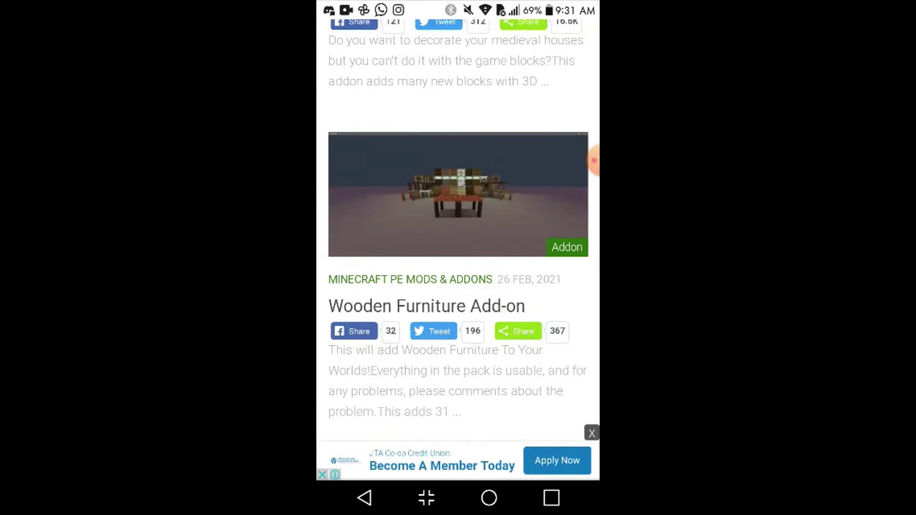
{"action": "scroll", "coordinate": [458, 286], "scroll_direction": "up", "scroll_amount": 1}
Open the Wooden Furniture Add-on post and follow its MediaFire download link.
{"action": "left_click", "coordinate": [458, 193]}
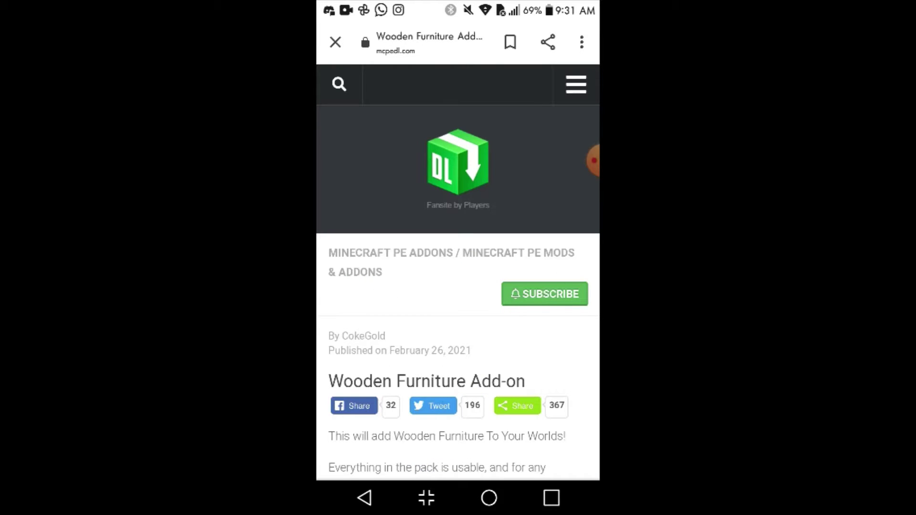
{"action": "scroll", "coordinate": [458, 287], "scroll_direction": "down", "scroll_amount": 5}
{"action": "scroll", "coordinate": [459, 287], "scroll_direction": "down", "scroll_amount": 5}
{"action": "scroll", "coordinate": [458, 286], "scroll_direction": "down", "scroll_amount": 5}
{"action": "scroll", "coordinate": [458, 286], "scroll_direction": "down", "scroll_amount": 3}
{"action": "scroll", "coordinate": [458, 287], "scroll_direction": "up", "scroll_amount": 5}
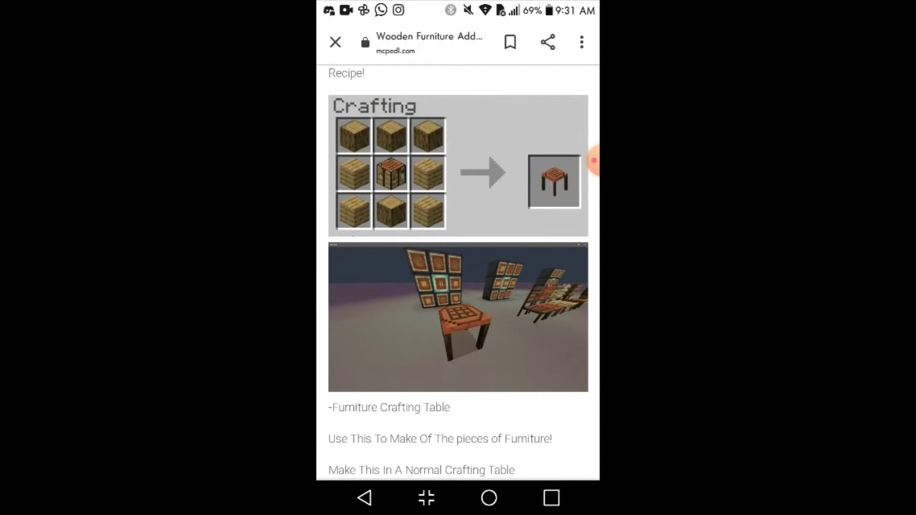
{"action": "scroll", "coordinate": [458, 286], "scroll_direction": "down", "scroll_amount": 5}
{"action": "scroll", "coordinate": [458, 287], "scroll_direction": "down", "scroll_amount": 3}
{"action": "scroll", "coordinate": [458, 287], "scroll_direction": "down", "scroll_amount": 3}
{"action": "scroll", "coordinate": [459, 287], "scroll_direction": "down", "scroll_amount": 3}
{"action": "scroll", "coordinate": [458, 287], "scroll_direction": "up", "scroll_amount": 3}
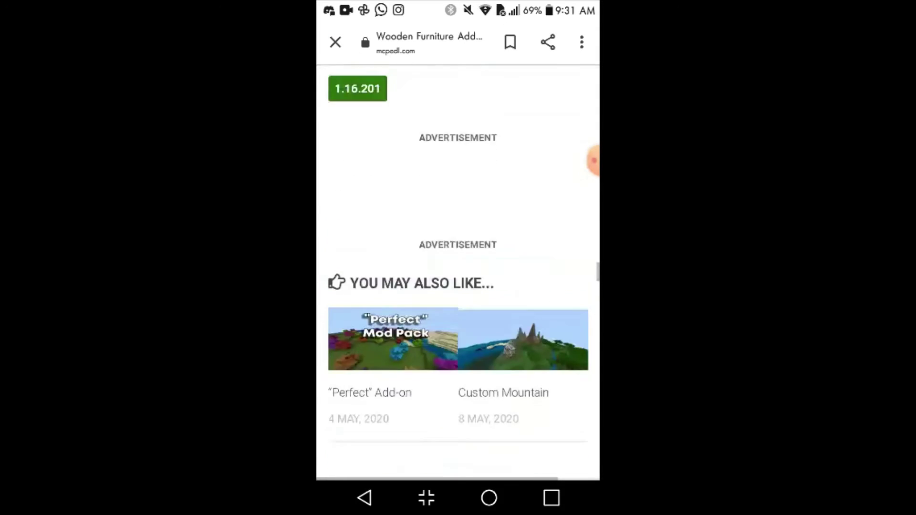
{"action": "scroll", "coordinate": [459, 251], "scroll_direction": "up", "scroll_amount": 1}
{"action": "scroll", "coordinate": [459, 250], "scroll_direction": "up", "scroll_amount": 3}
{"action": "scroll", "coordinate": [458, 251], "scroll_direction": "up", "scroll_amount": 2}
{"action": "scroll", "coordinate": [458, 250], "scroll_direction": "down", "scroll_amount": 3}
{"action": "scroll", "coordinate": [458, 250], "scroll_direction": "up", "scroll_amount": 2}
{"action": "scroll", "coordinate": [458, 250], "scroll_direction": "up", "scroll_amount": 1}
{"action": "scroll", "coordinate": [458, 251], "scroll_direction": "up", "scroll_amount": 1}
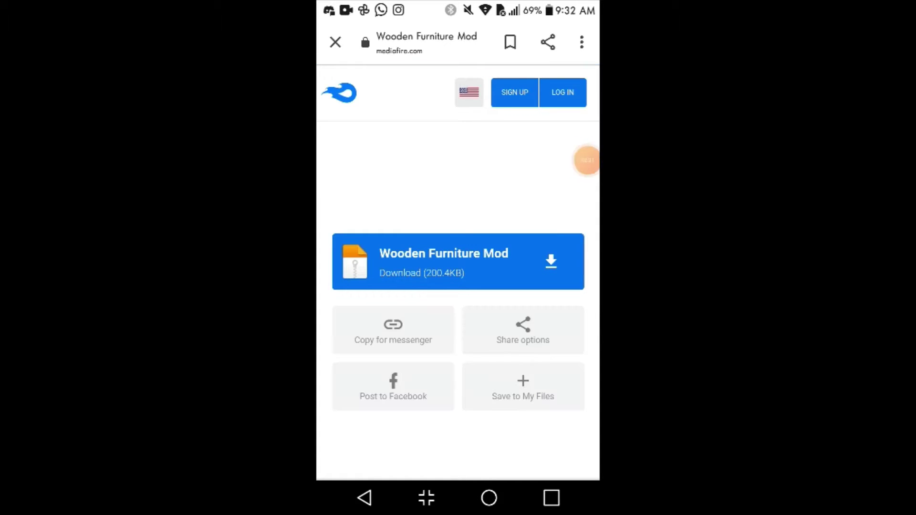
Download Wooden Furniture Mod.mcaddon from MediaFire, confirming the repeat download.
{"action": "left_click", "coordinate": [458, 262]}
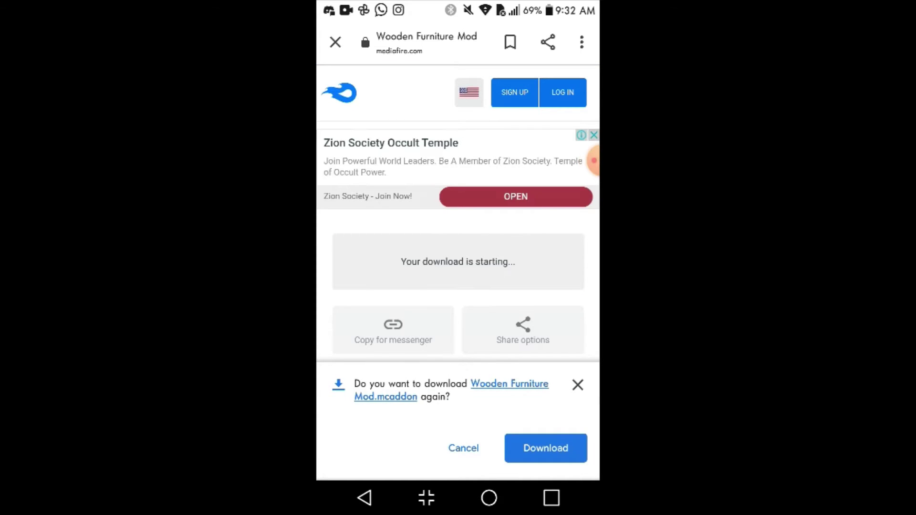
{"action": "left_click", "coordinate": [545, 448]}
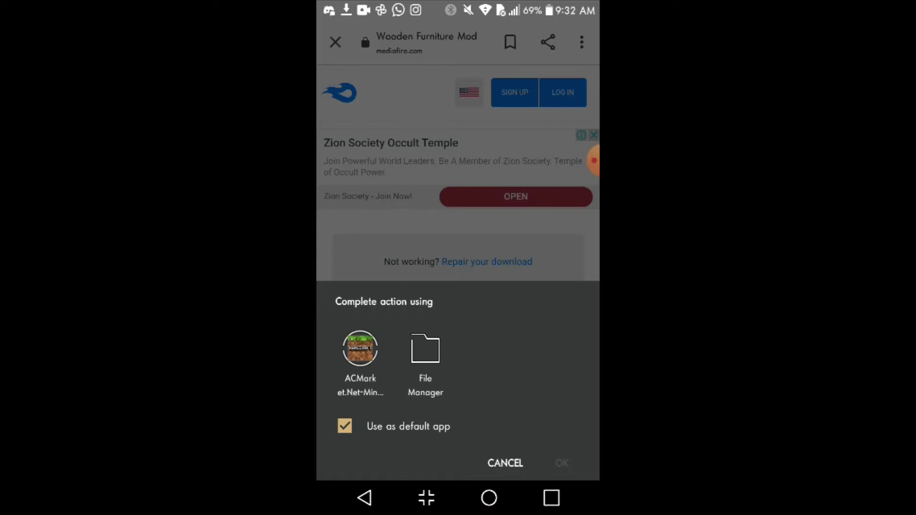
Open the downloaded add-on with the Minecraft (ACMarket) app.
{"action": "left_click", "coordinate": [360, 363]}
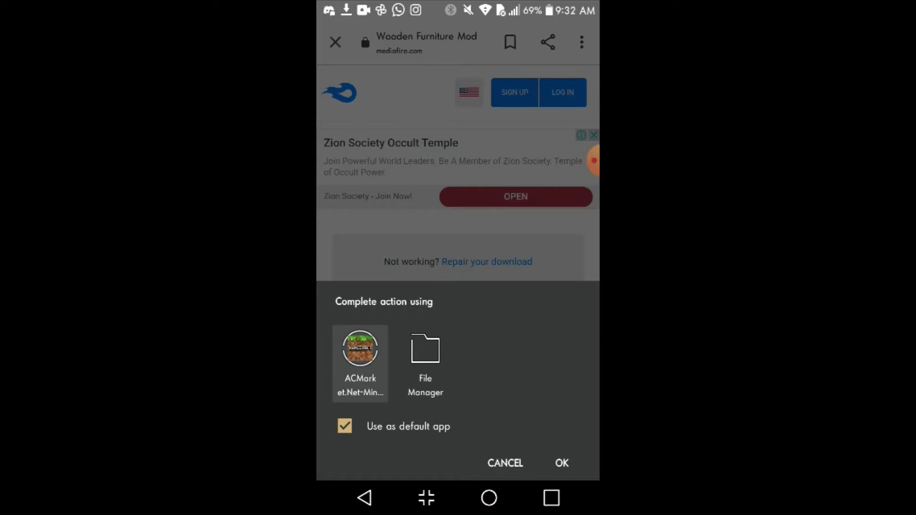